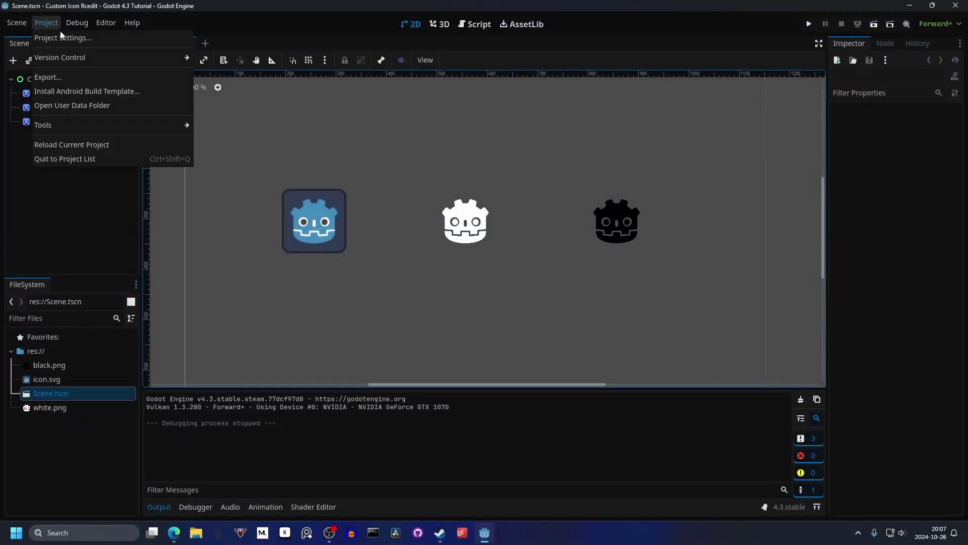
Step: Replace icon.svg with white.png as the application icon in Project Settings
left_click(122, 40)
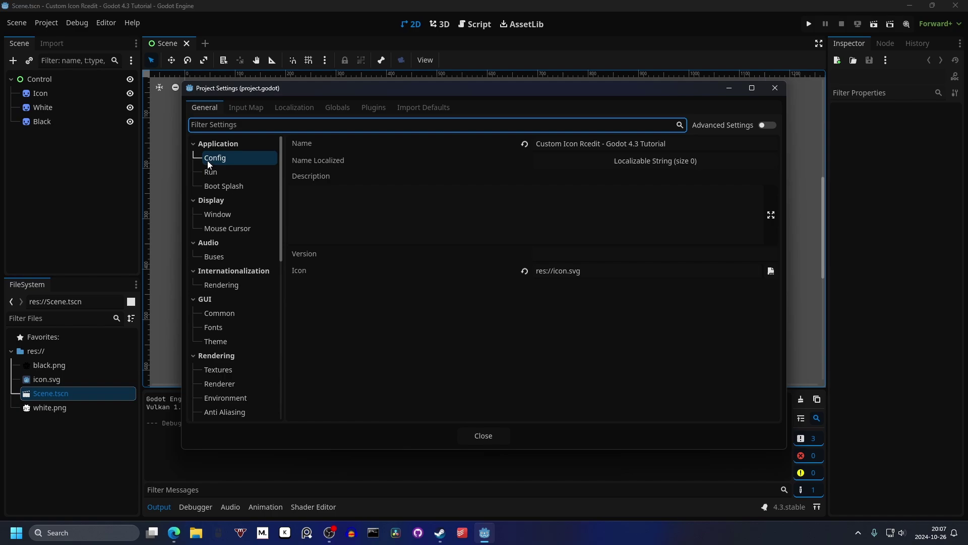
left_click(241, 157)
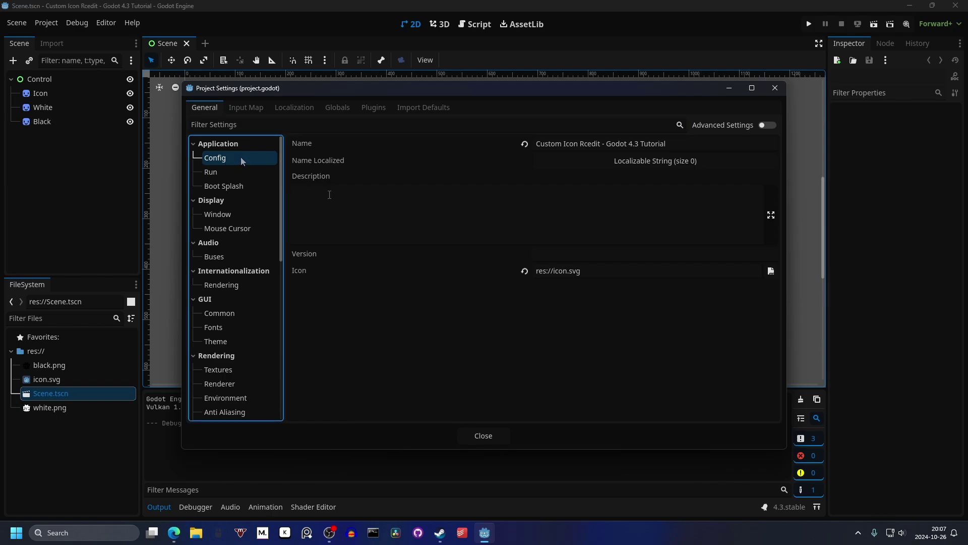
left_click(771, 272)
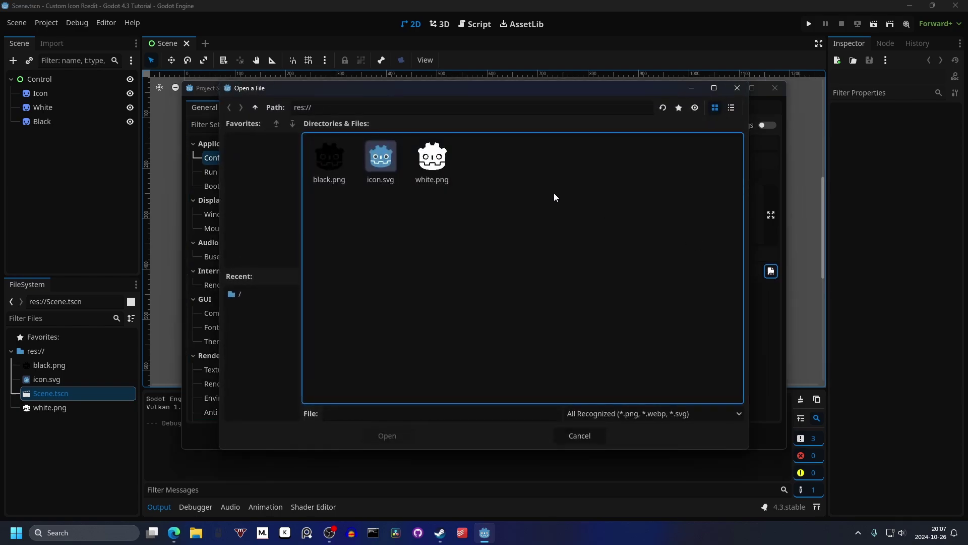
double_click(451, 161)
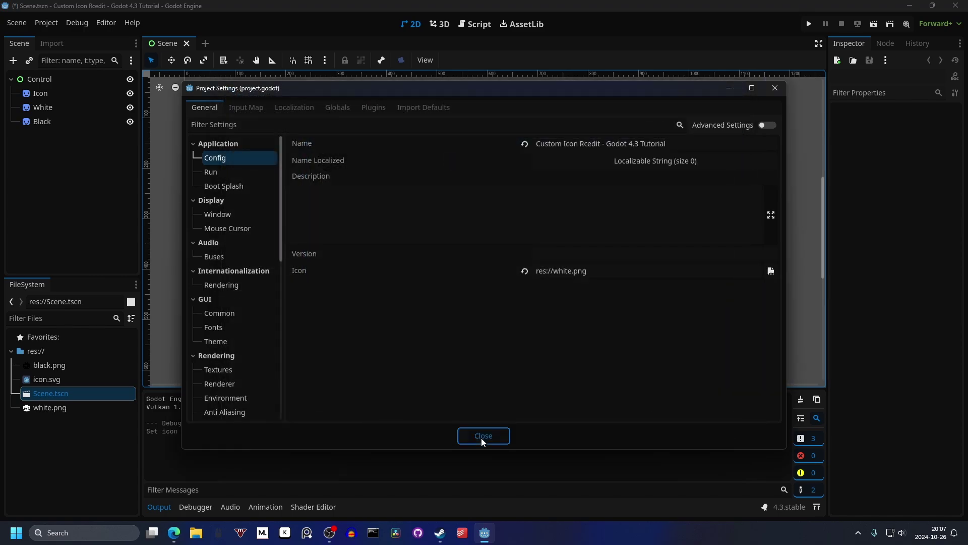
left_click(482, 437)
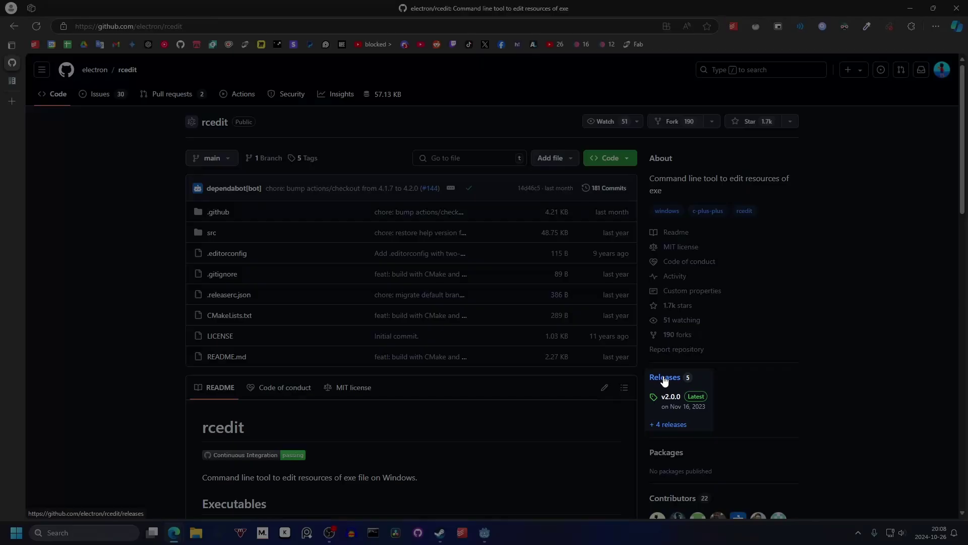
Step: Open the rcedit v2.0.0 release page listing rcedit-x64.exe
left_click(671, 397)
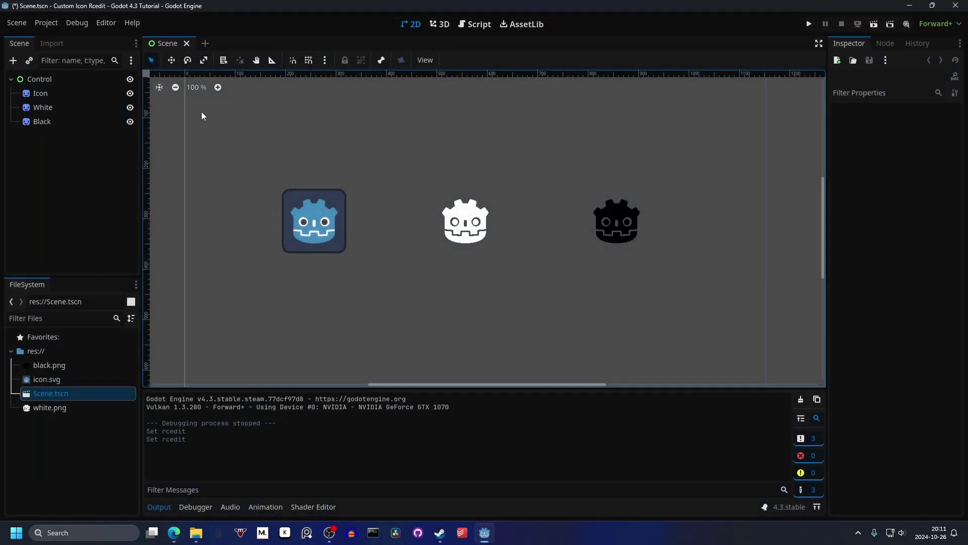
Step: Open Editor Settings and show the Export > Windows rcedit setting
left_click(107, 26)
left_click(201, 37)
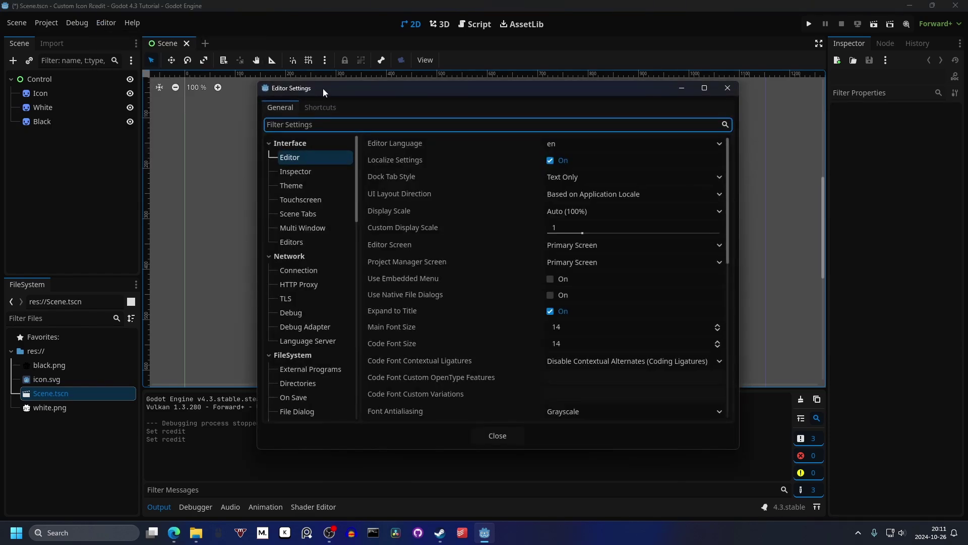
type("rcedit")
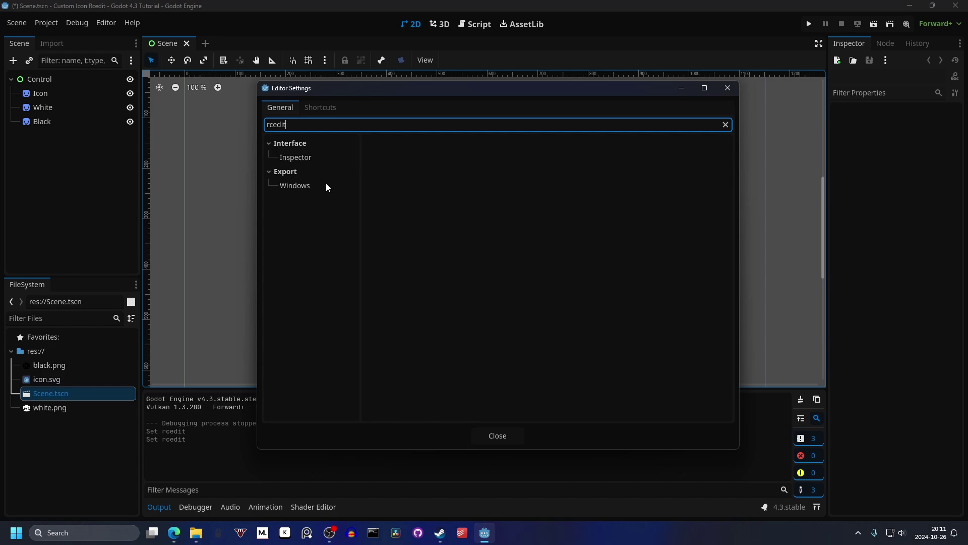
left_click(327, 186)
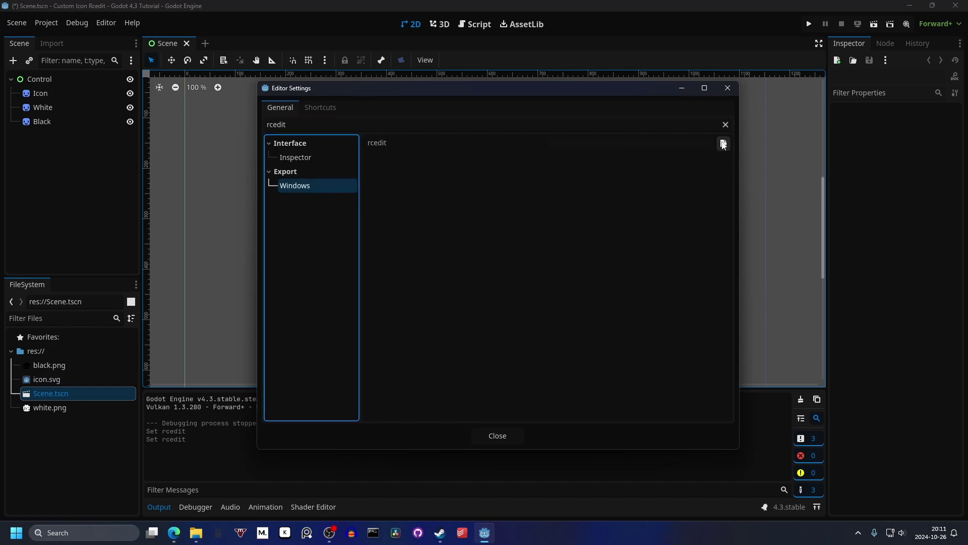
Step: Set the rcedit path to C:/Users/ytdan/Documents/GitHub/rcedit-x64.exe
left_click(724, 144)
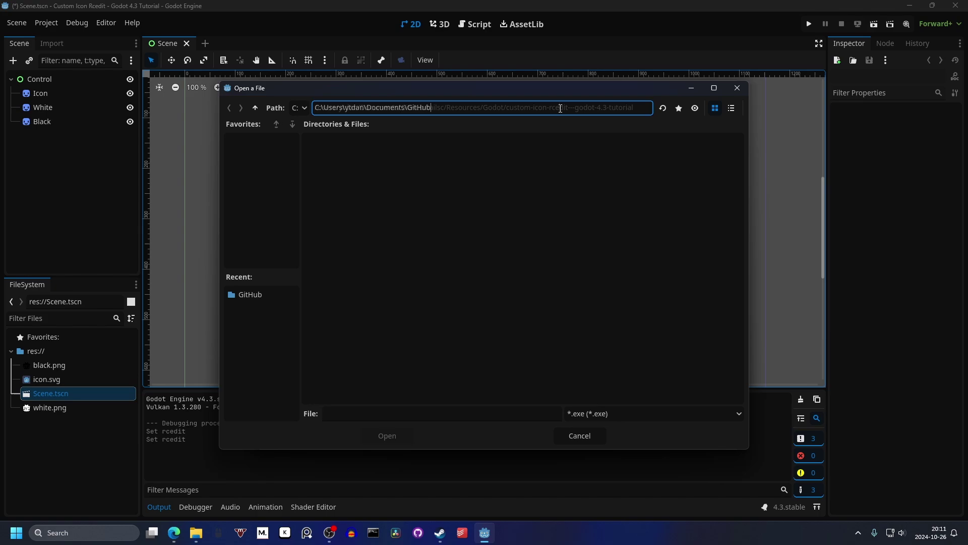
key("Return")
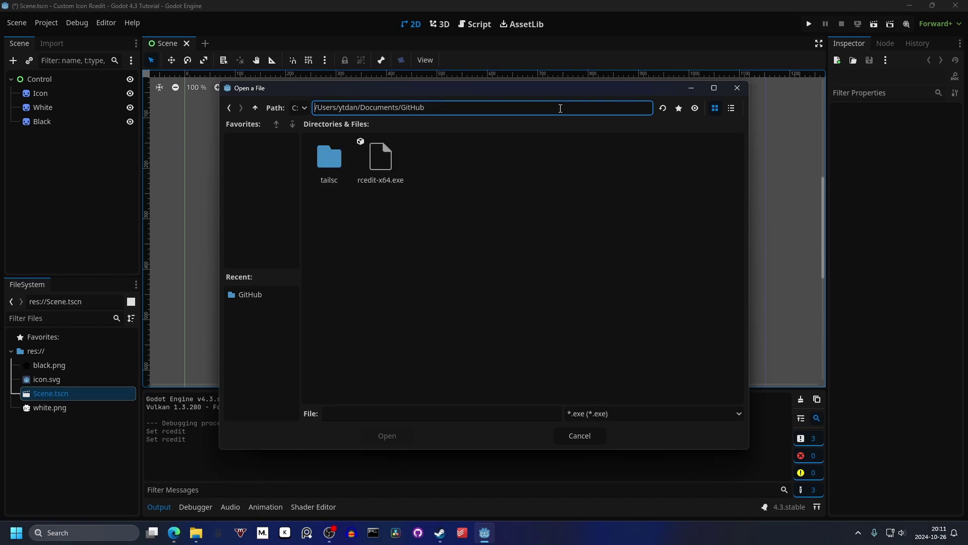
left_click(394, 155)
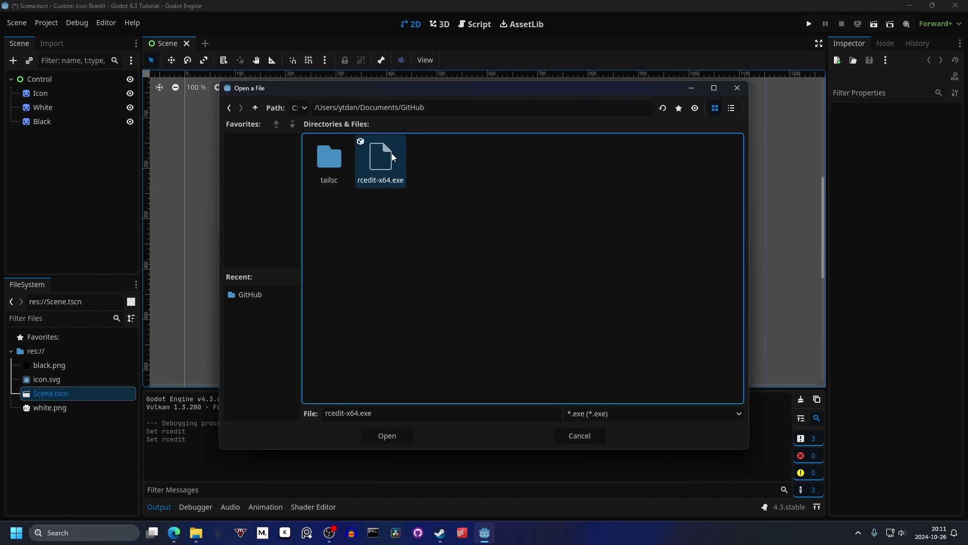
left_click(404, 437)
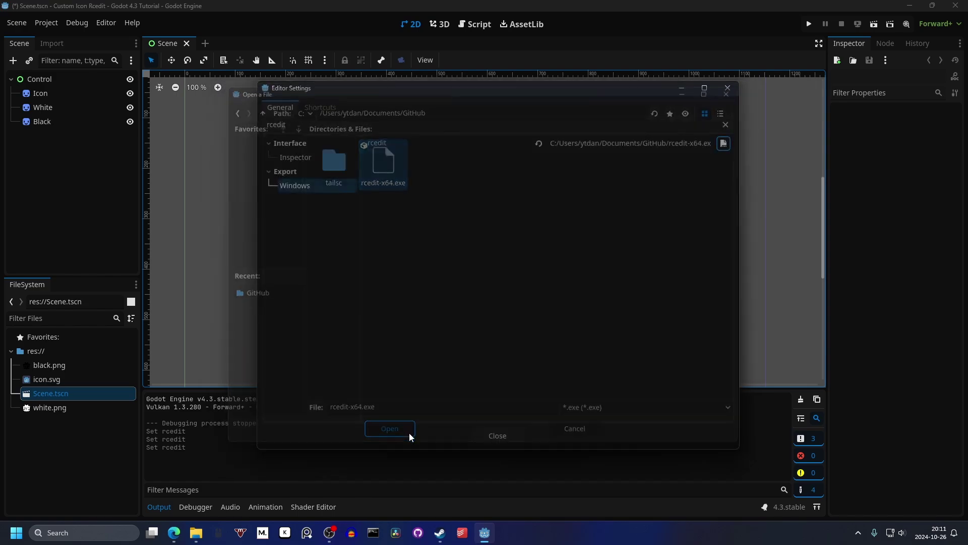
left_click(495, 437)
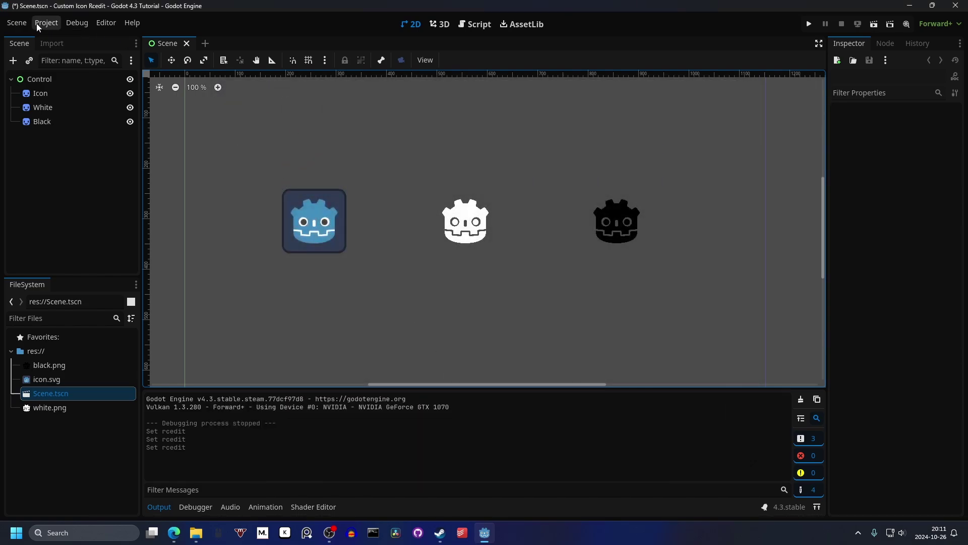
Step: Add a Windows Desktop export preset
left_click(37, 24)
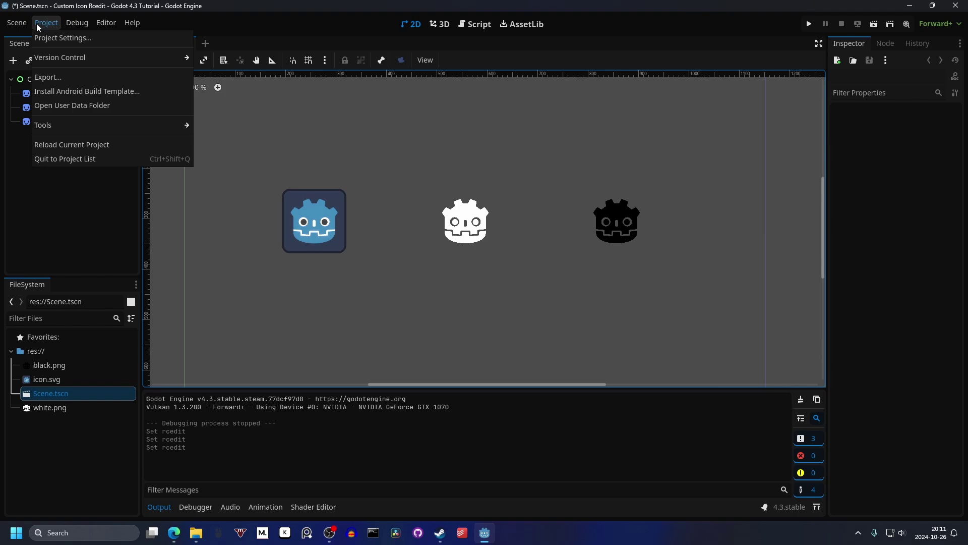
left_click(71, 76)
left_click(436, 158)
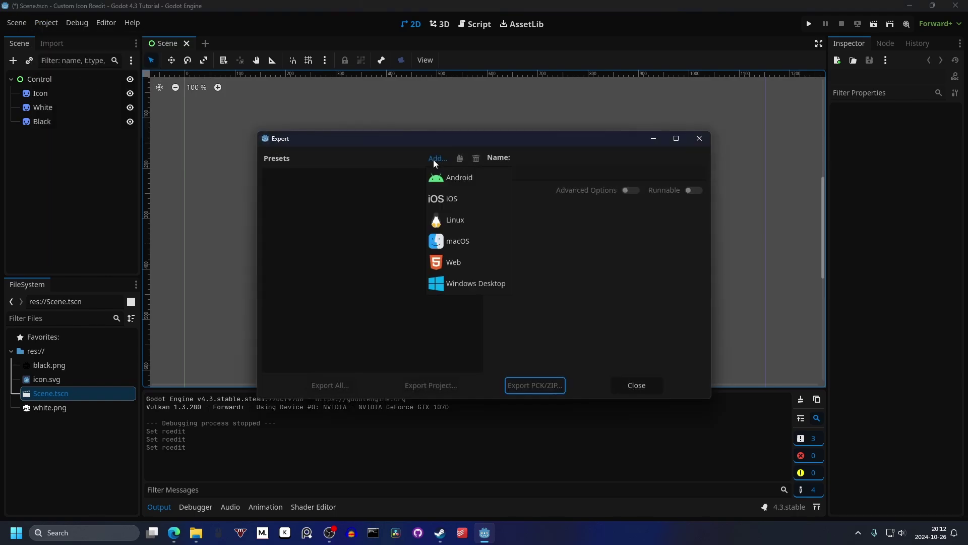
left_click(464, 283)
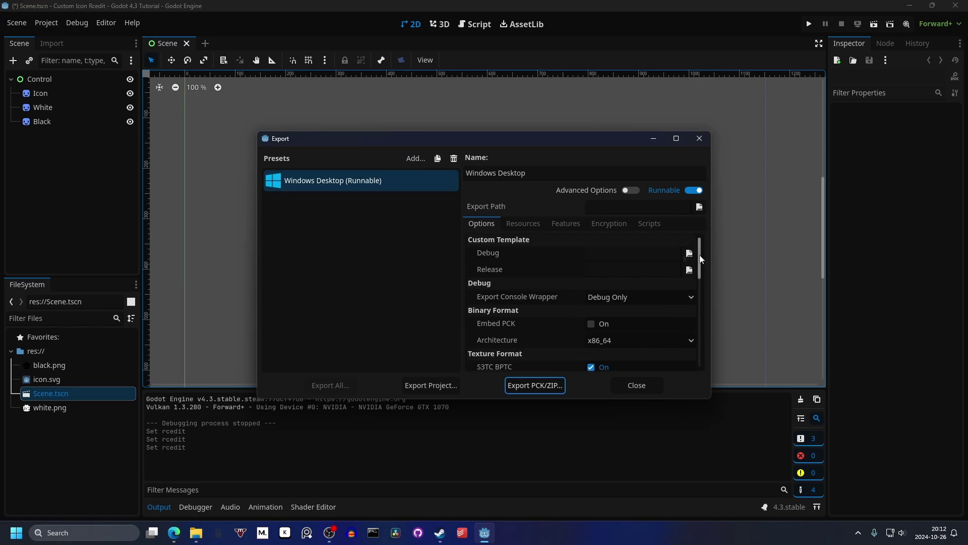
left_click_drag(699, 253, 698, 303)
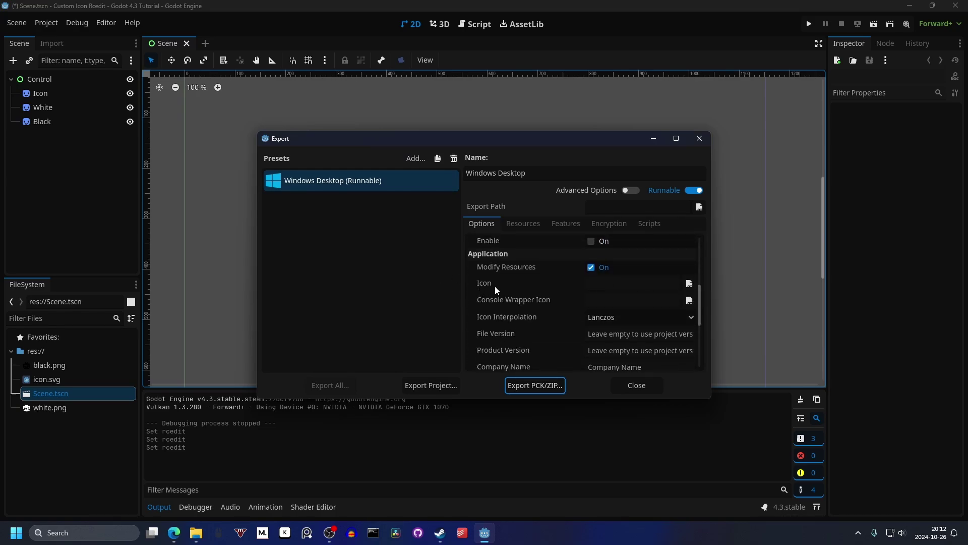
Step: Set the preset's application icon to res://white.png
left_click(690, 284)
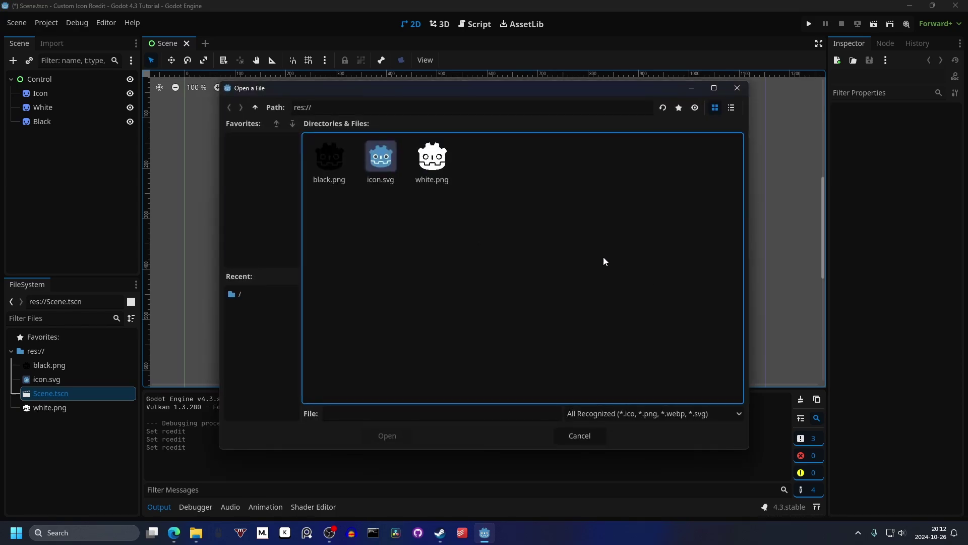
double_click(434, 163)
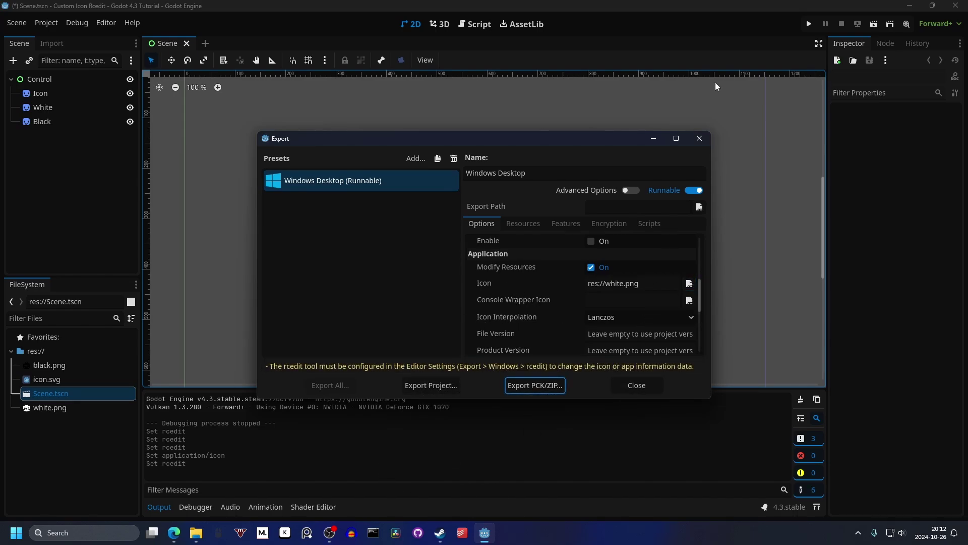
Step: Close the Export dialog and run the game in a debug window
key("Escape")
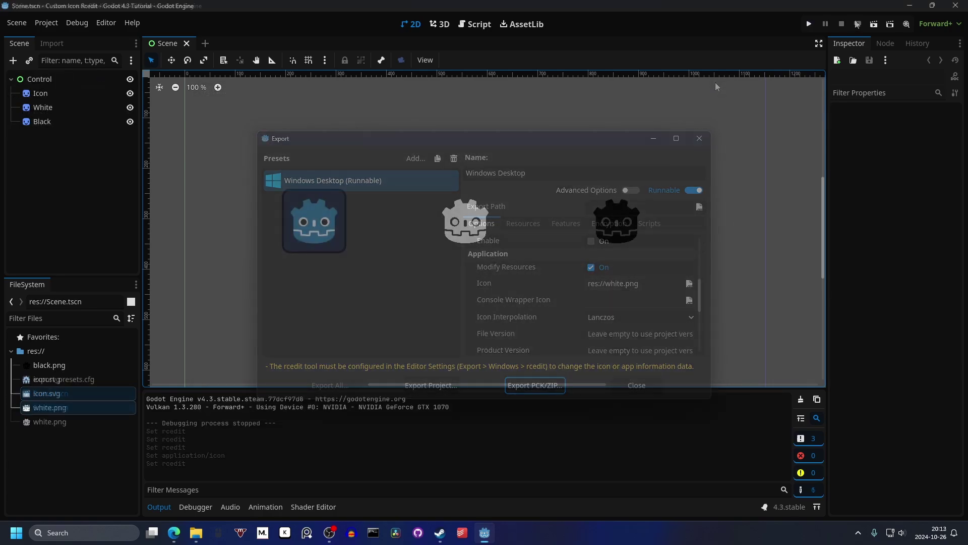
left_click(808, 23)
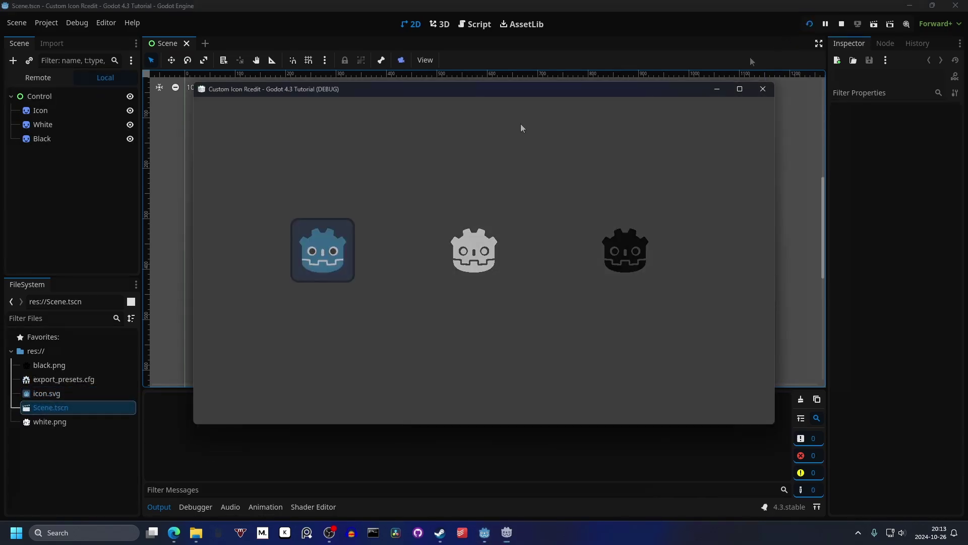